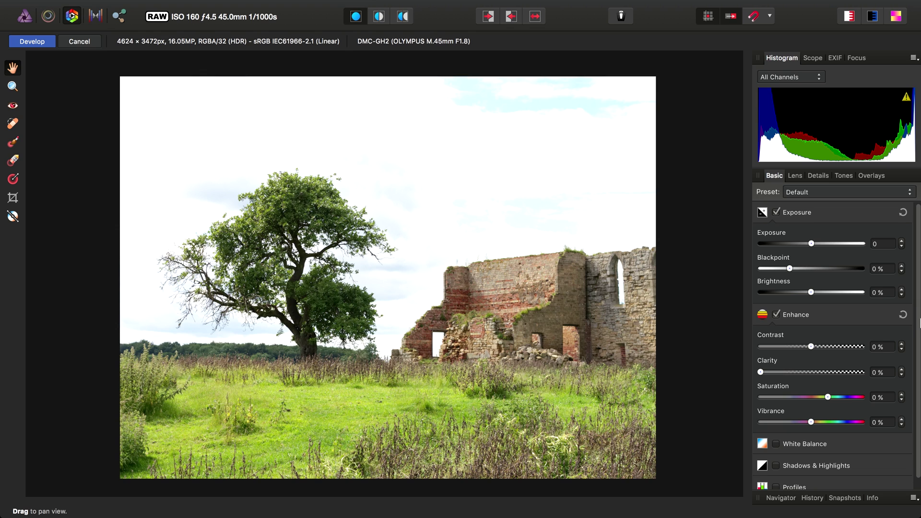
- Enable the Shadows & Highlights adjustment and lower Highlights to -100 %
scroll(913, 313, down, 1)
click(824, 455)
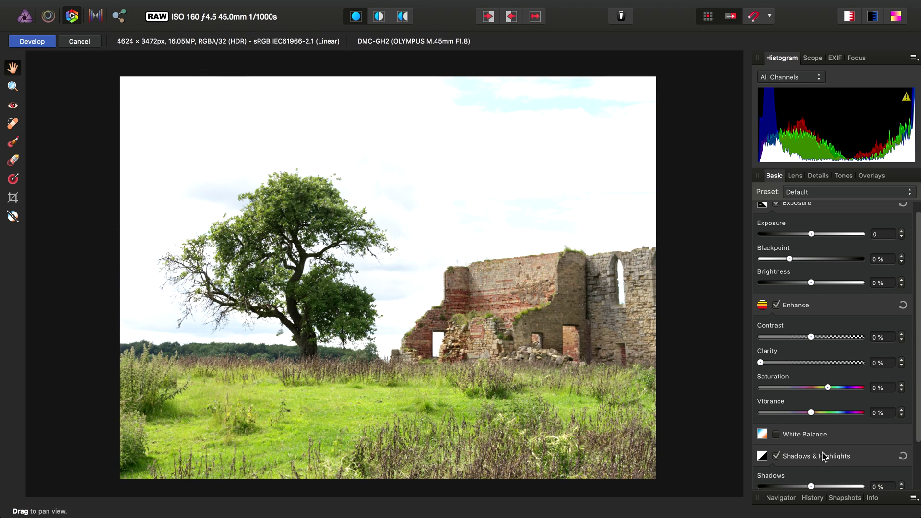
scroll(917, 387, down, 5)
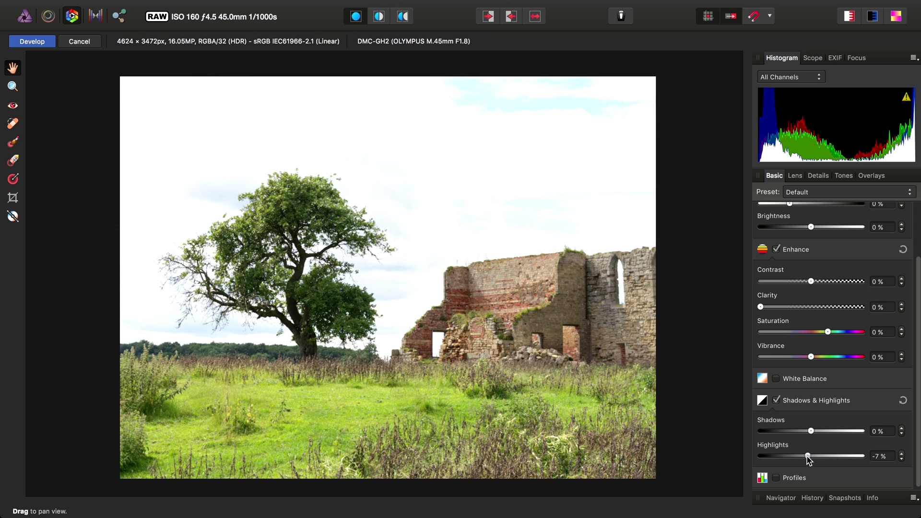
drag(811, 456, 732, 459)
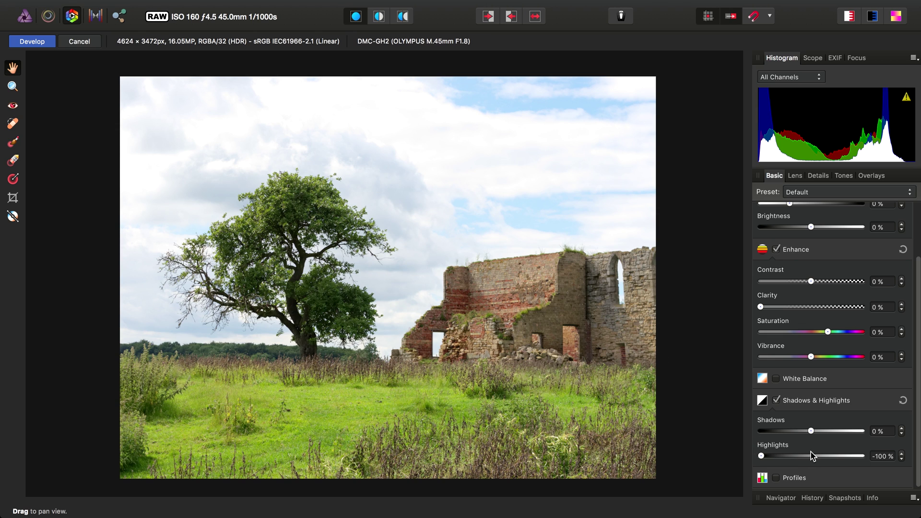
- Reset the Highlights adjustment to 0 %
click(812, 456)
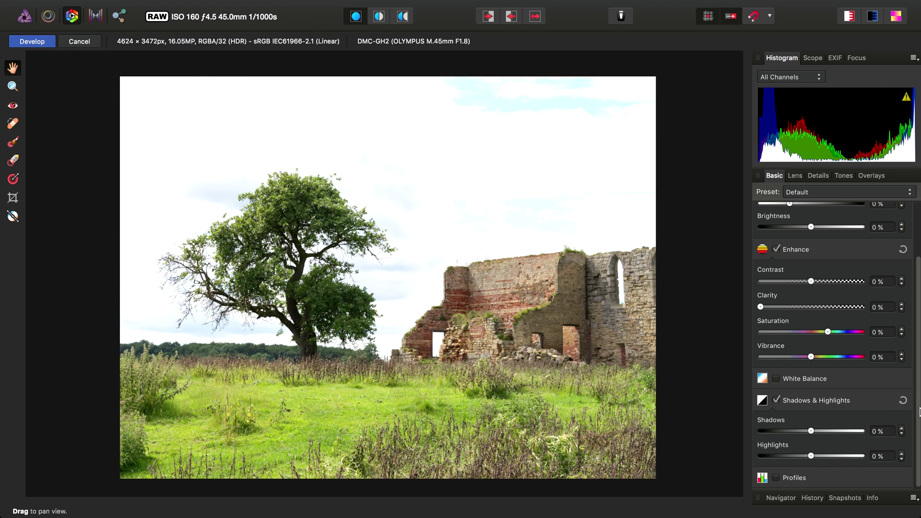
scroll(920, 411, up, 3)
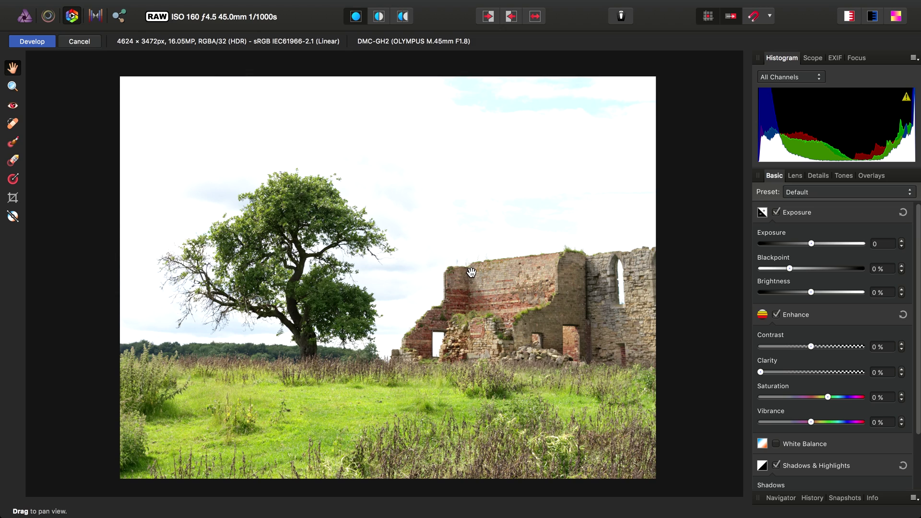
- Set the Develop Assistant's tone curve option to Take no action
click(622, 17)
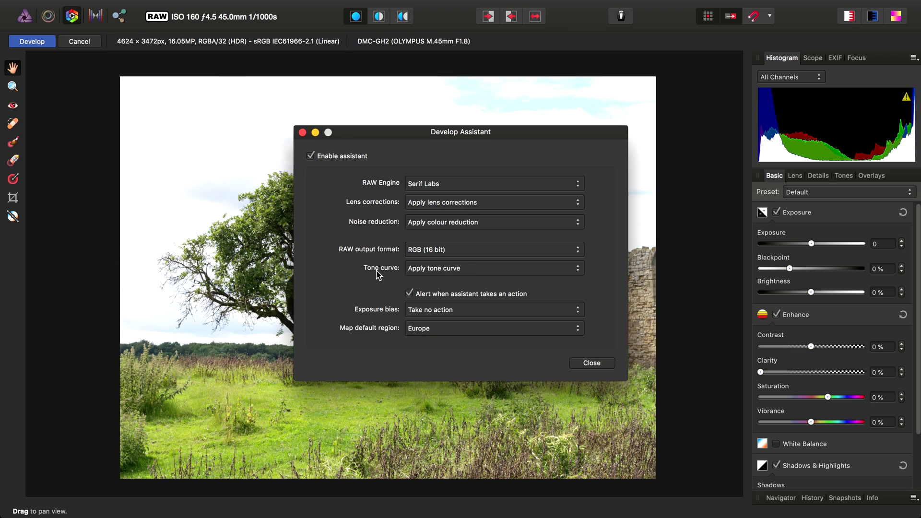
click(554, 269)
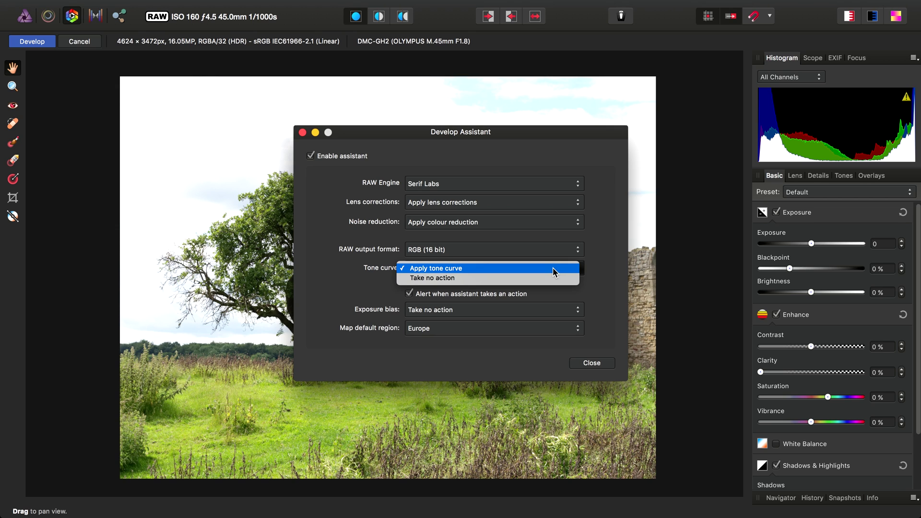
click(486, 279)
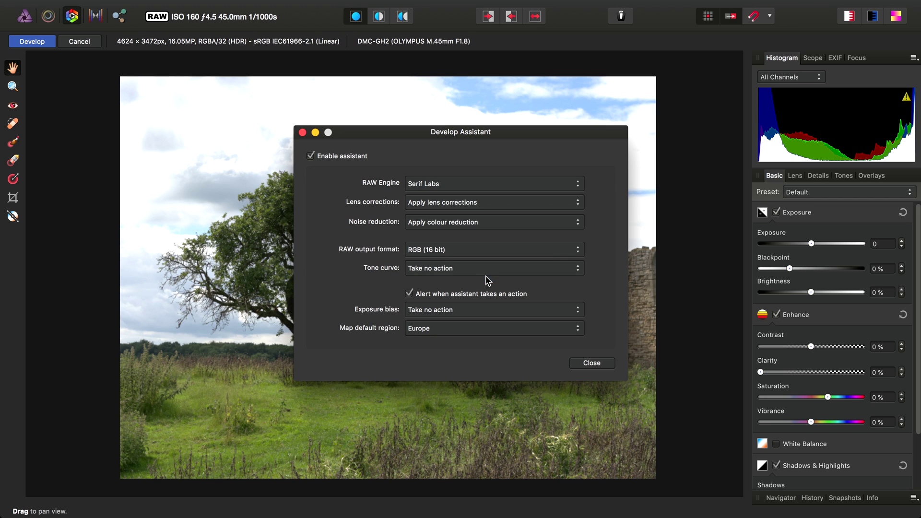
click(592, 363)
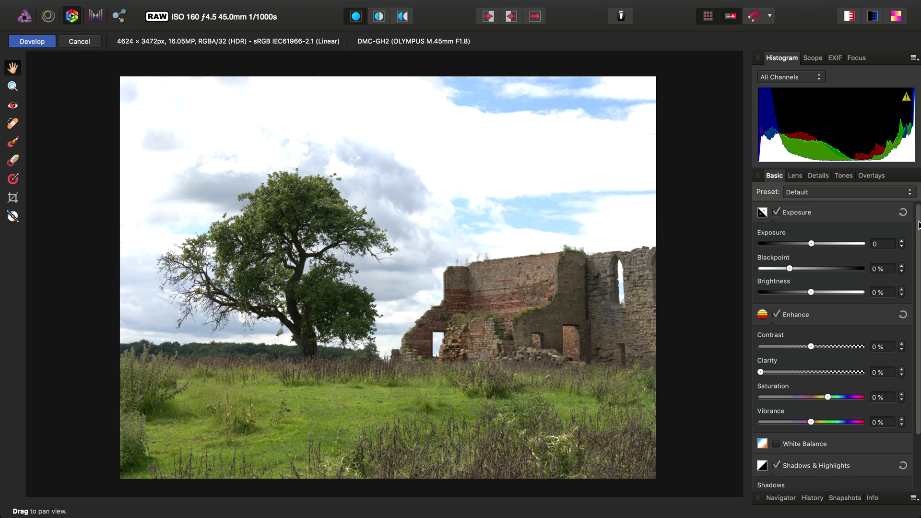
- Lower Highlights to -100 % with the tone curve disabled
scroll(919, 225, down, 3)
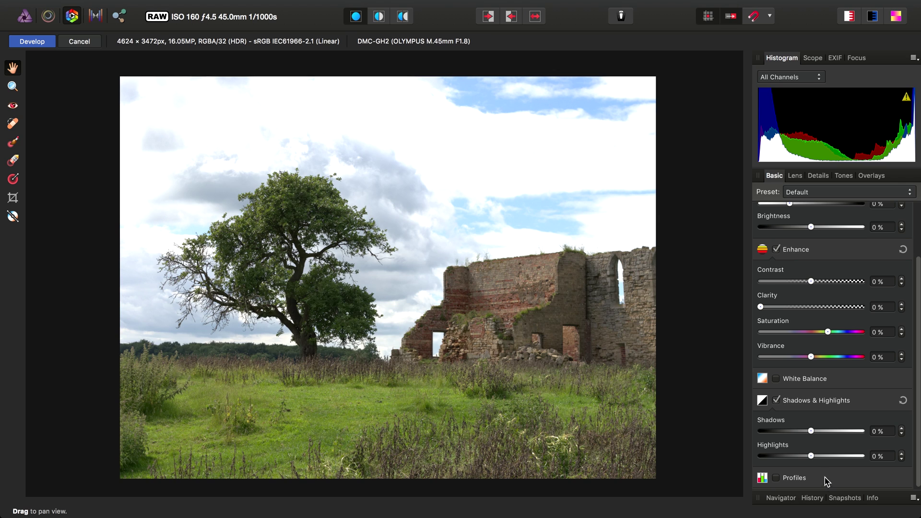
drag(811, 456, 761, 457)
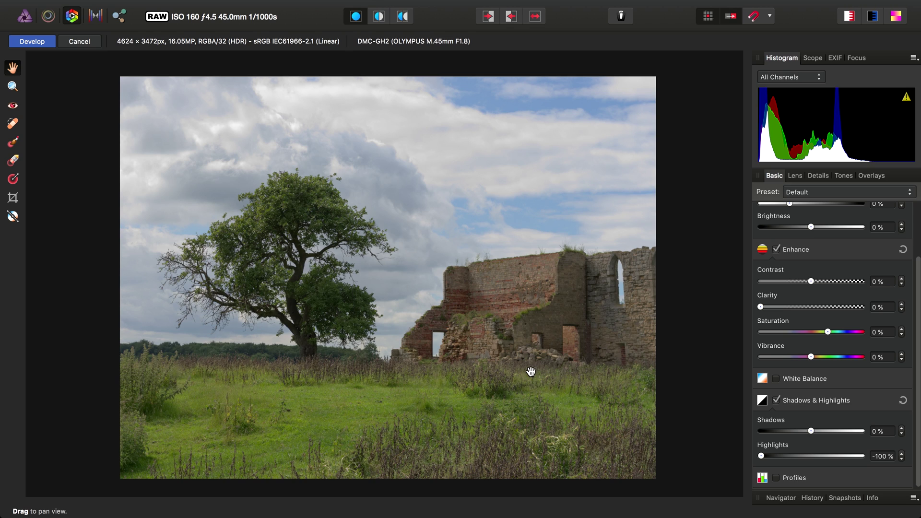
scroll(918, 378, up, 1)
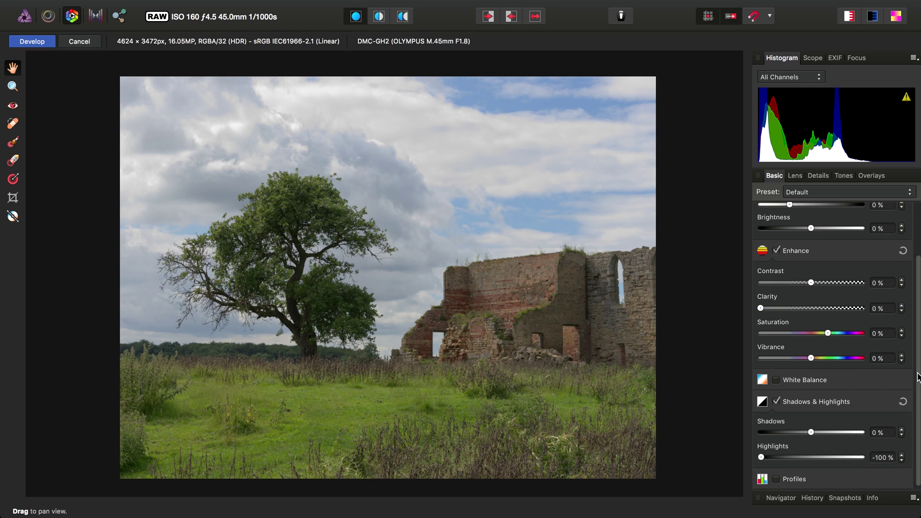
drag(918, 377, 920, 320)
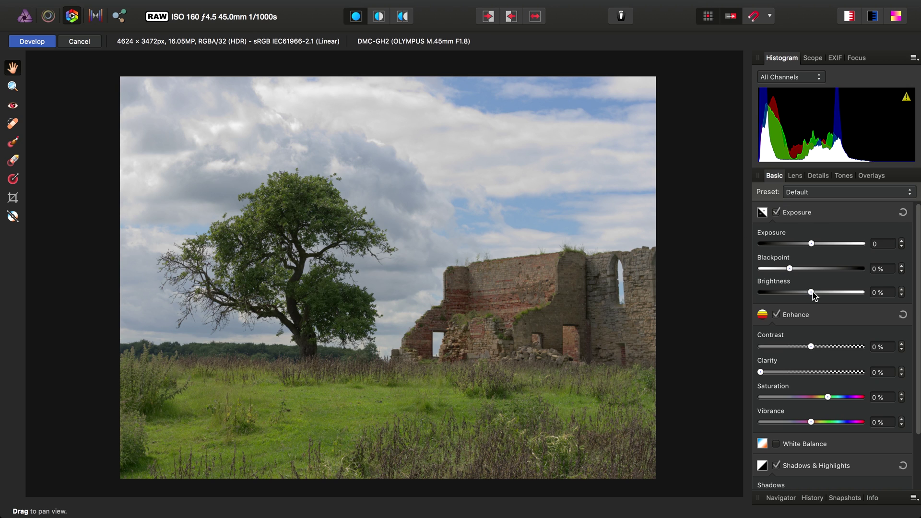
mouse_move(812, 292)
mouse_down()
mouse_move(870, 297)
mouse_move(811, 295)
mouse_up()
- Enable Curves and shape the master curve, pulling the deep shadows slightly down and raising the quarter-tones to brighten the image
click(843, 176)
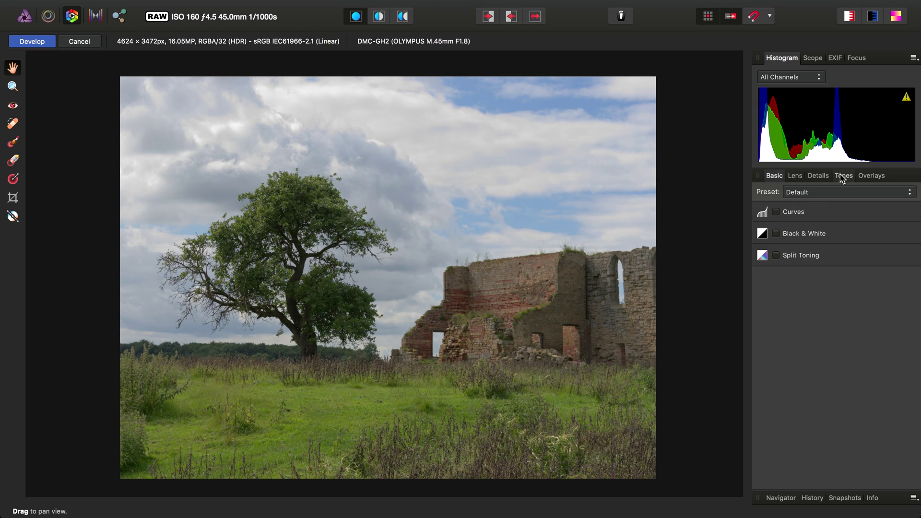
click(791, 213)
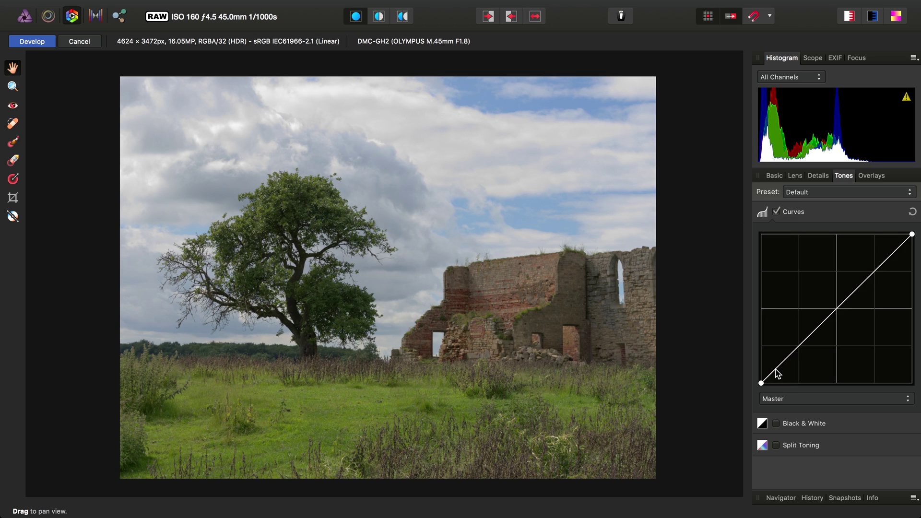
drag(778, 374, 777, 378)
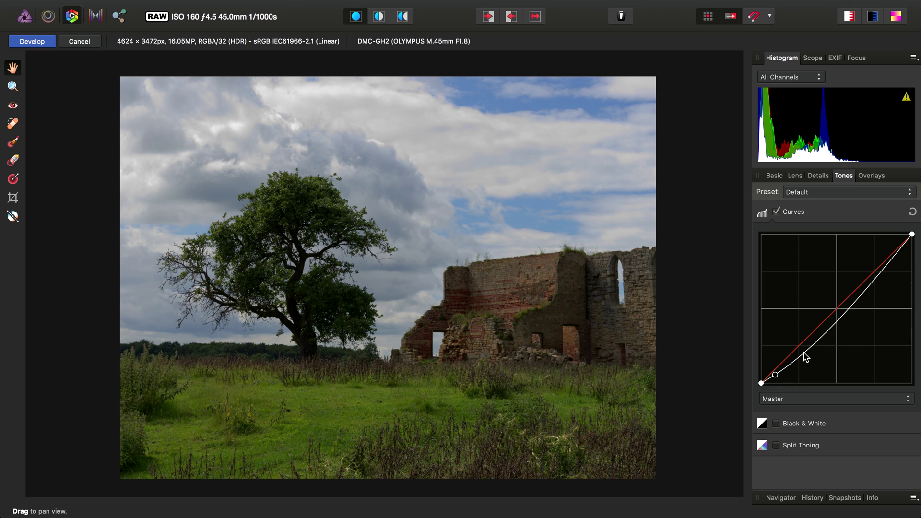
drag(806, 358, 799, 333)
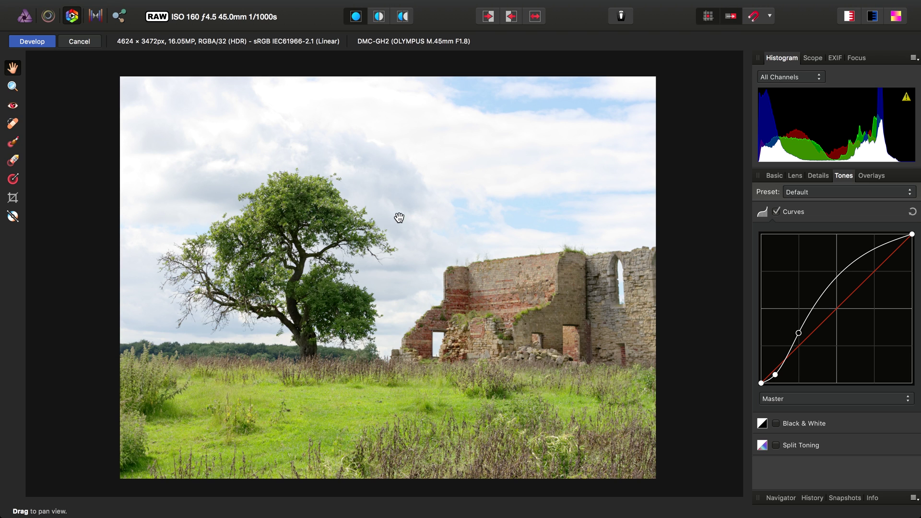
- Examine the tonal detail in the clouds, the tree and the ruin's brickwork at closer magnification
scroll(548, 319, up, 5)
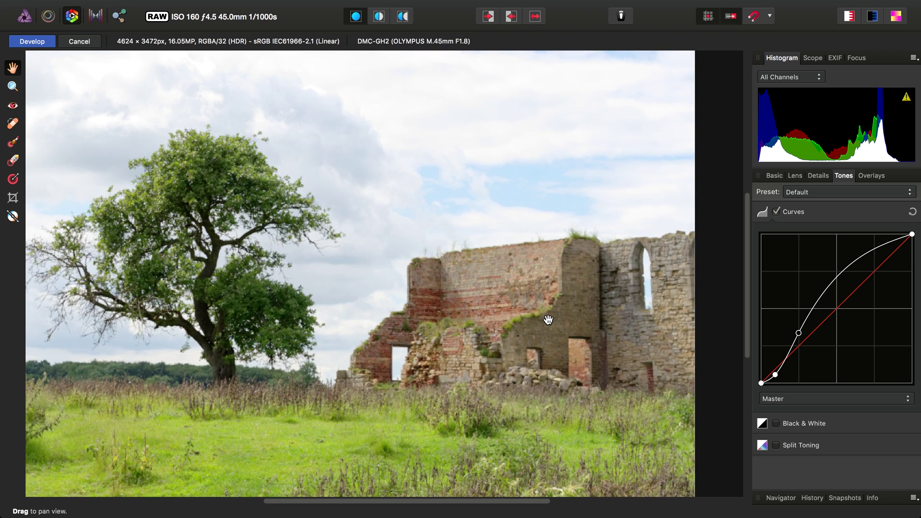
scroll(540, 282, down, 2)
scroll(495, 280, up, 3)
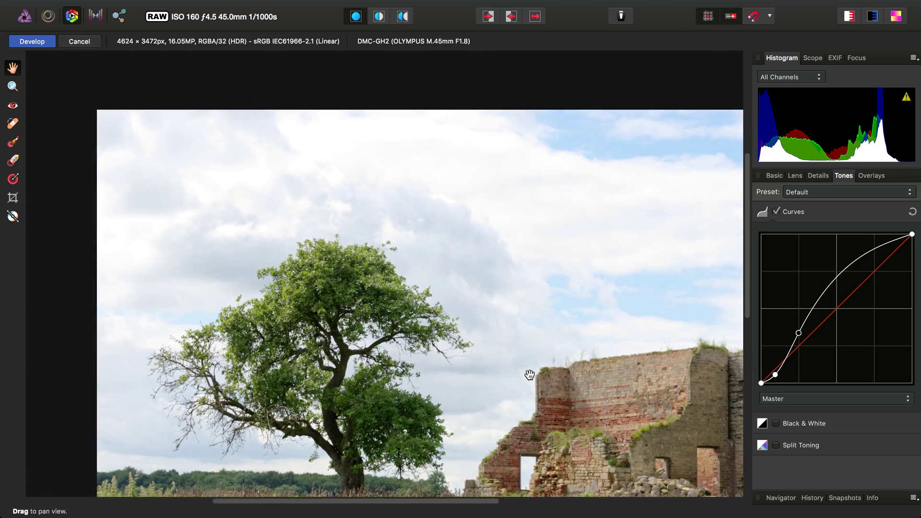
drag(530, 376, 460, 364)
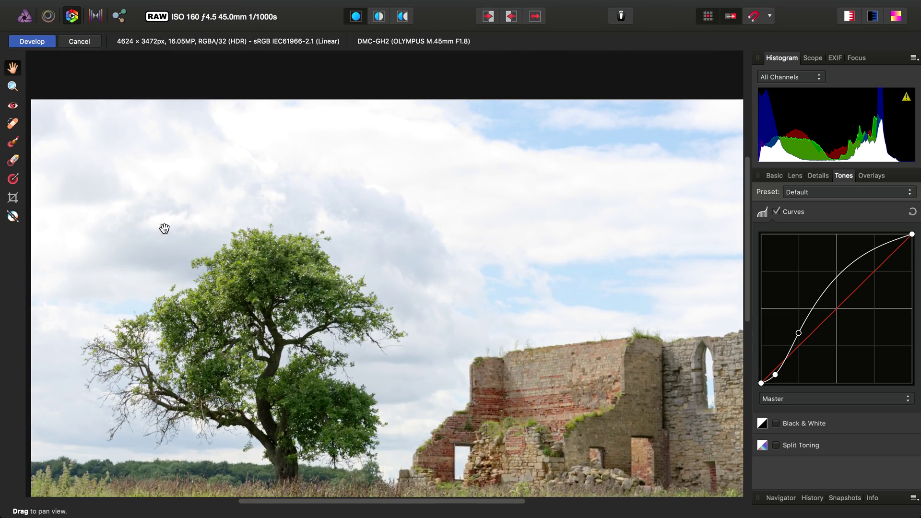
drag(415, 249, 495, 255)
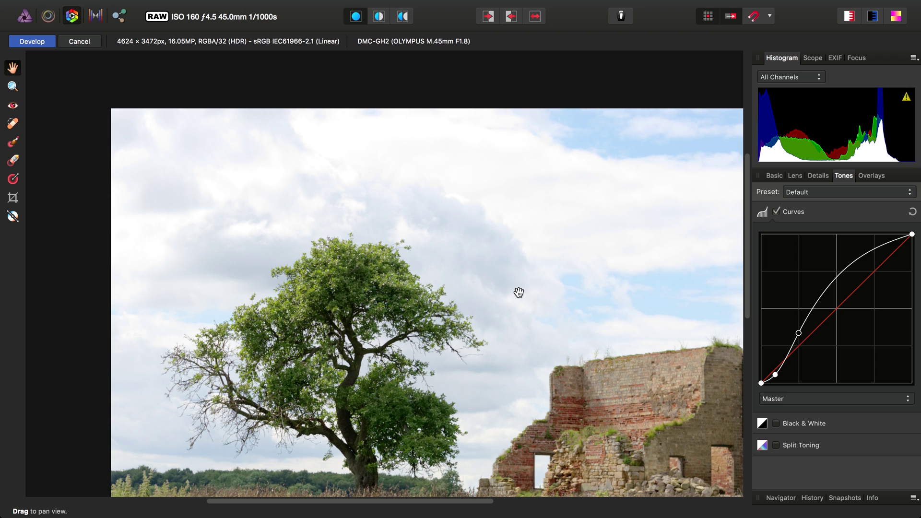
drag(531, 316, 434, 250)
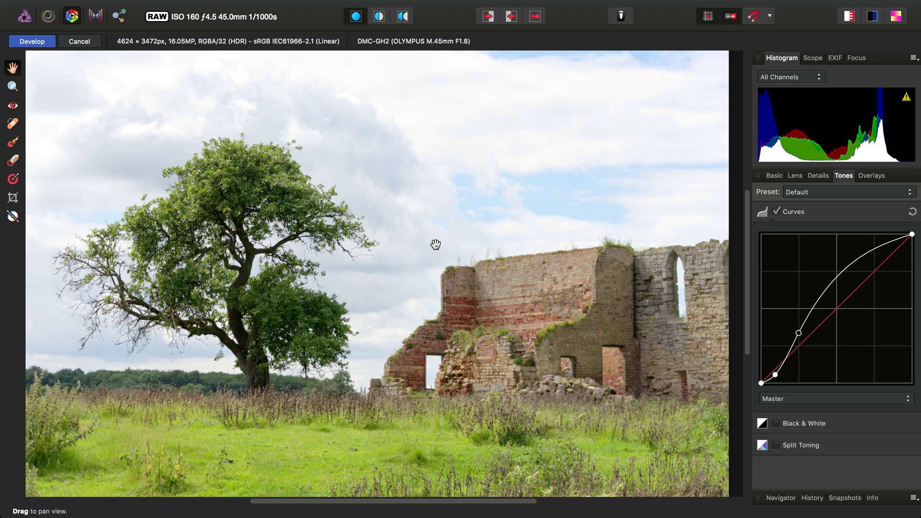
drag(438, 269, 393, 259)
scroll(403, 261, up, 5)
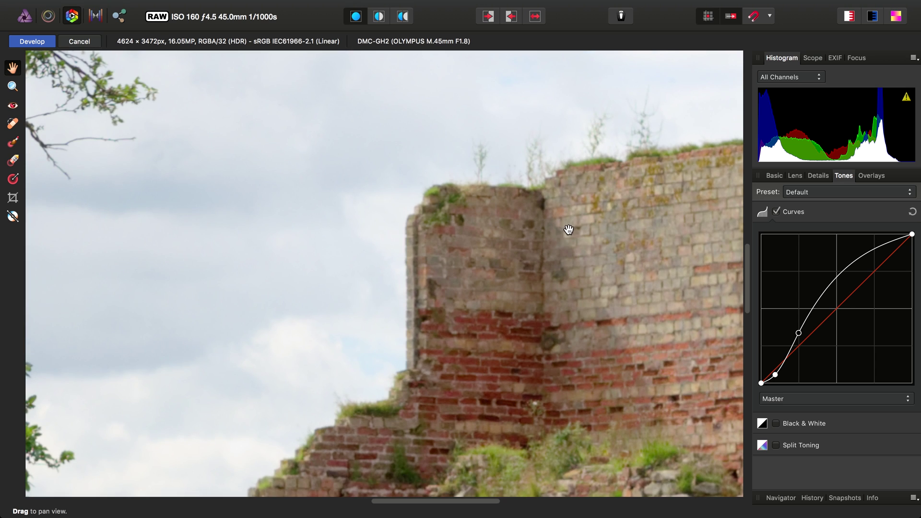
drag(569, 230, 418, 293)
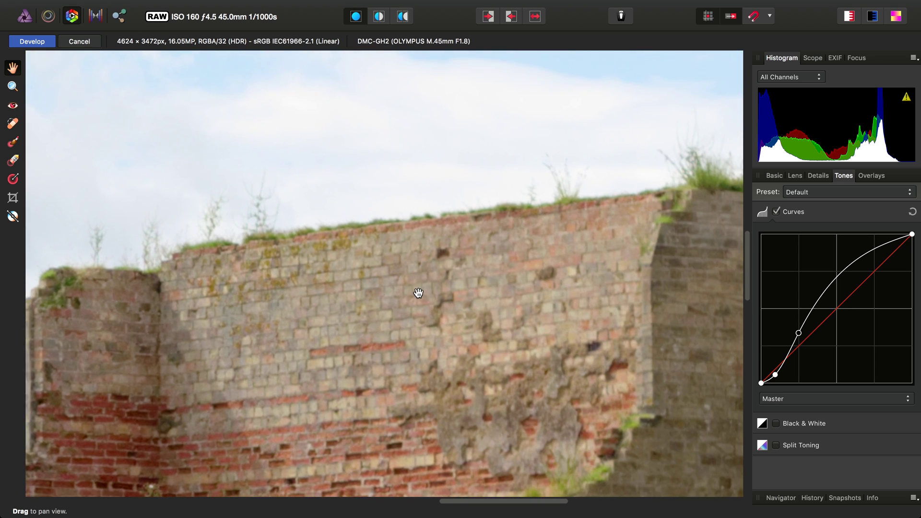
drag(606, 244, 432, 288)
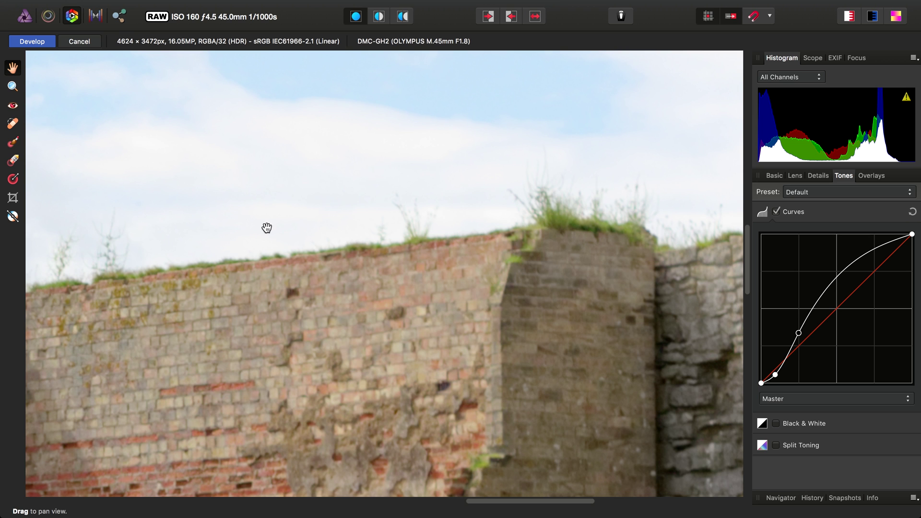
drag(266, 229, 564, 252)
drag(526, 332, 540, 292)
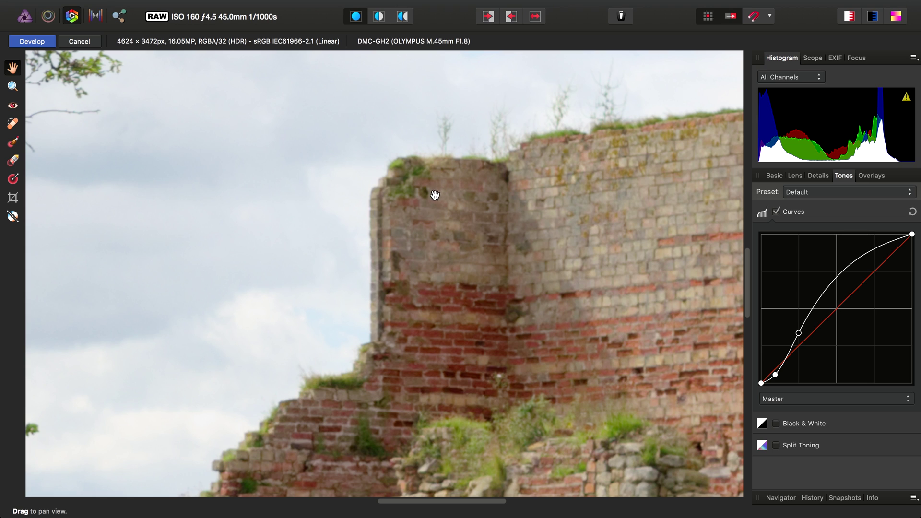
- Enable Detail Refinement with a radius of 10 % and an amount of 100 %
click(819, 177)
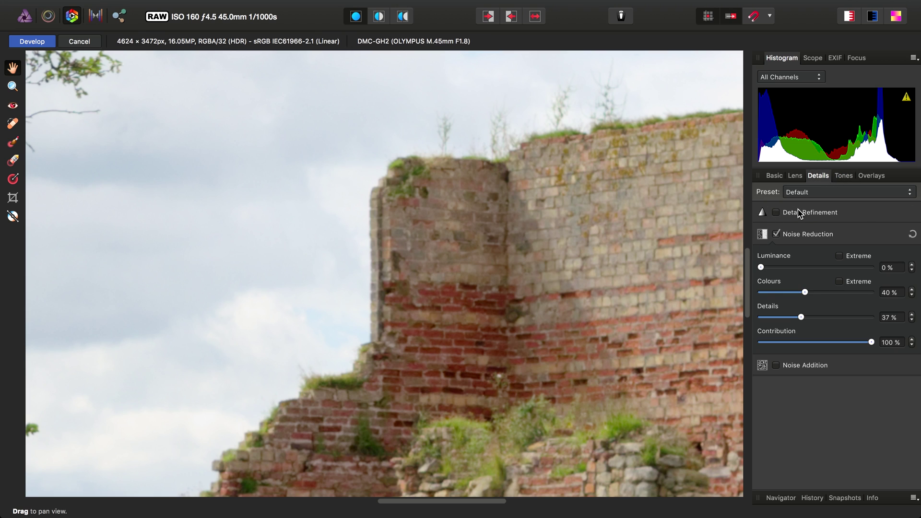
click(776, 212)
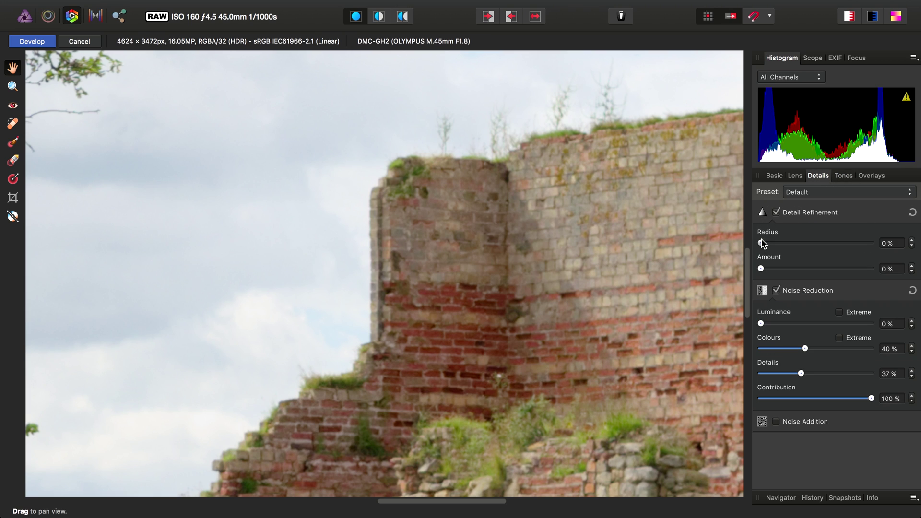
drag(767, 246, 771, 246)
drag(762, 270, 899, 272)
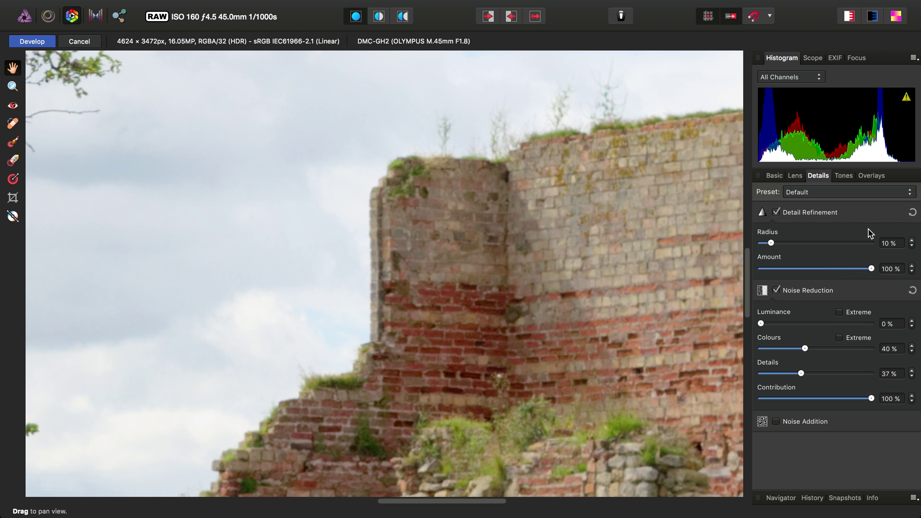
- Increase the Detail Refinement radius to 37 % and check the sharpened brickwork and grass
drag(595, 207, 362, 298)
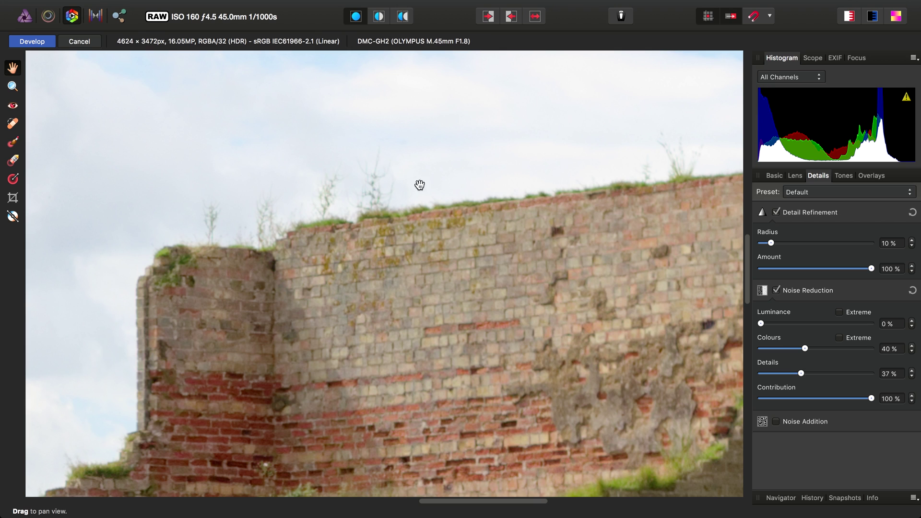
drag(773, 245, 803, 250)
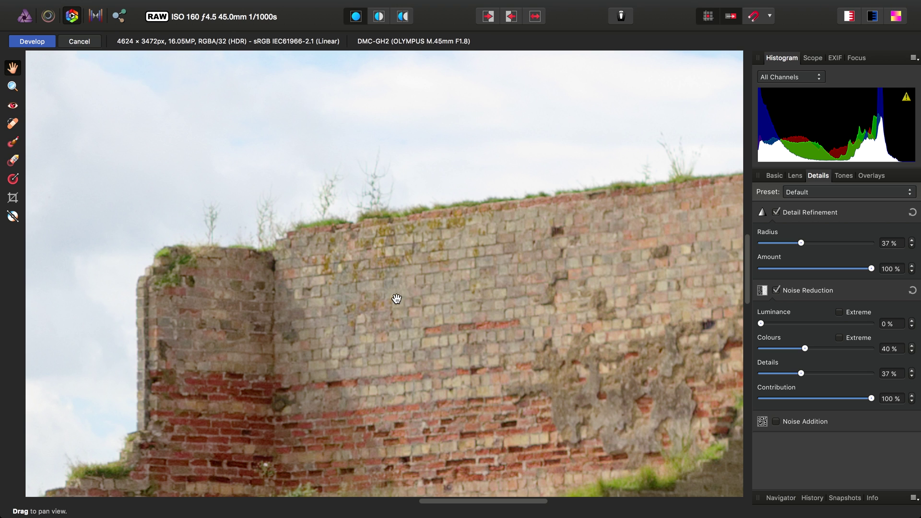
scroll(397, 300, down, 5)
scroll(397, 300, left, 5)
scroll(463, 334, down, 5)
scroll(464, 335, left, 5)
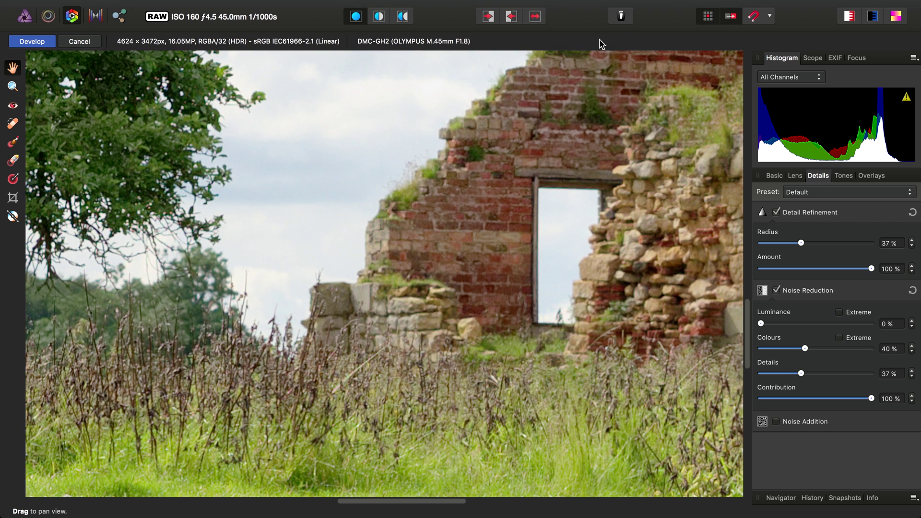
- Review the Develop Assistant's tone curve setting, and inspect the sky between the tree and the ruin
click(622, 17)
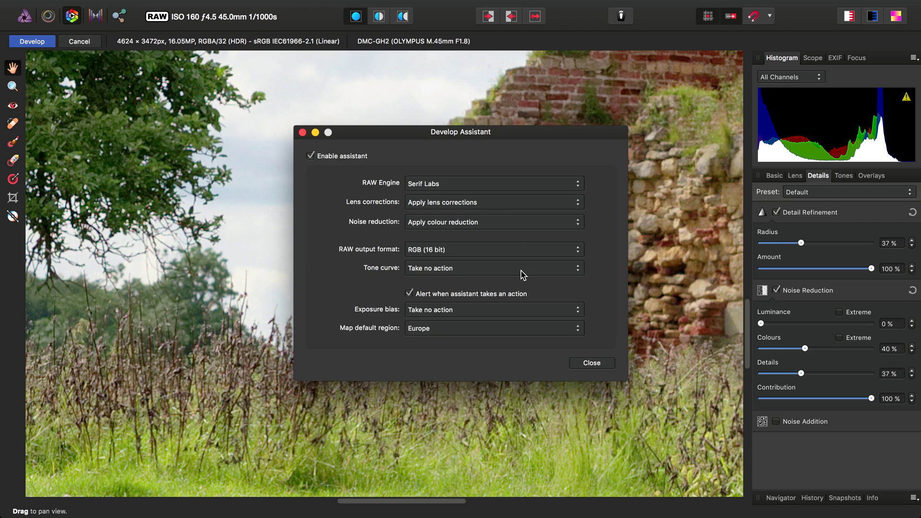
click(598, 367)
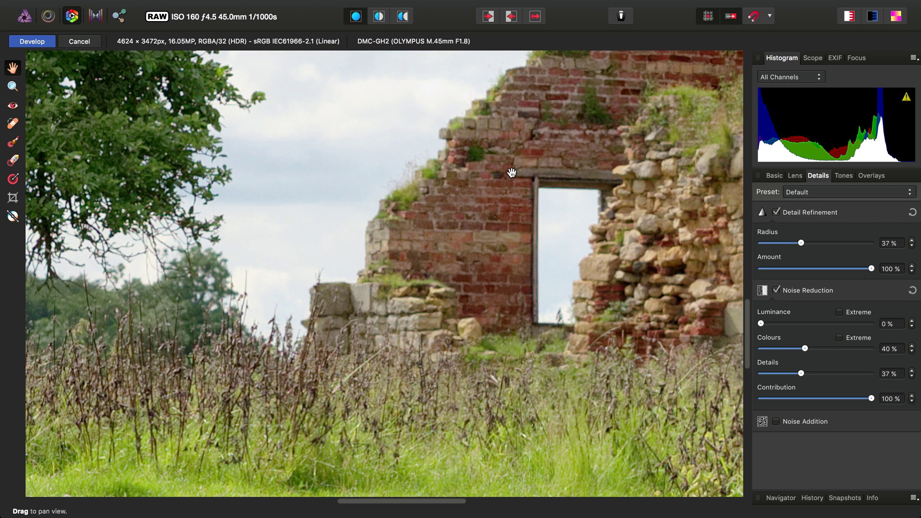
drag(512, 171, 395, 363)
scroll(413, 226, up, 10)
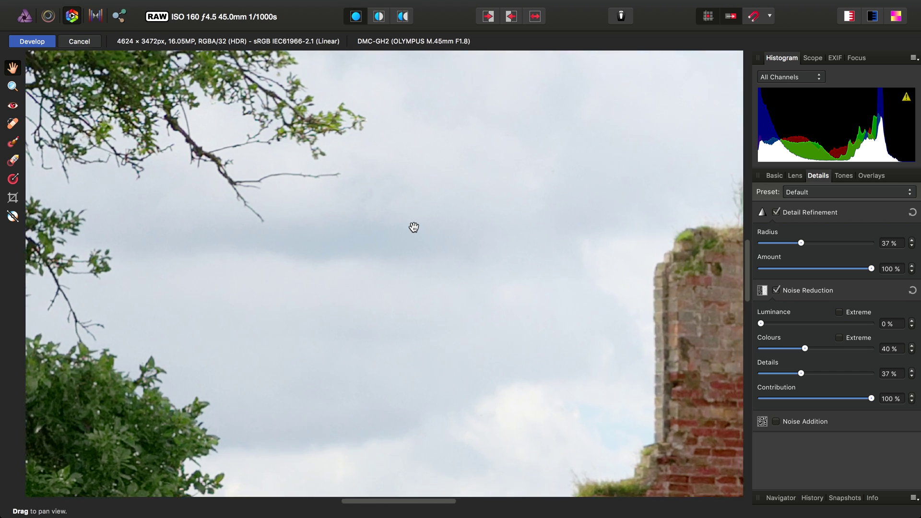
- Set the Noise Reduction luminance to 69 % and check the noise in the sky and the ruin's brickwork
scroll(282, 265, up, 3)
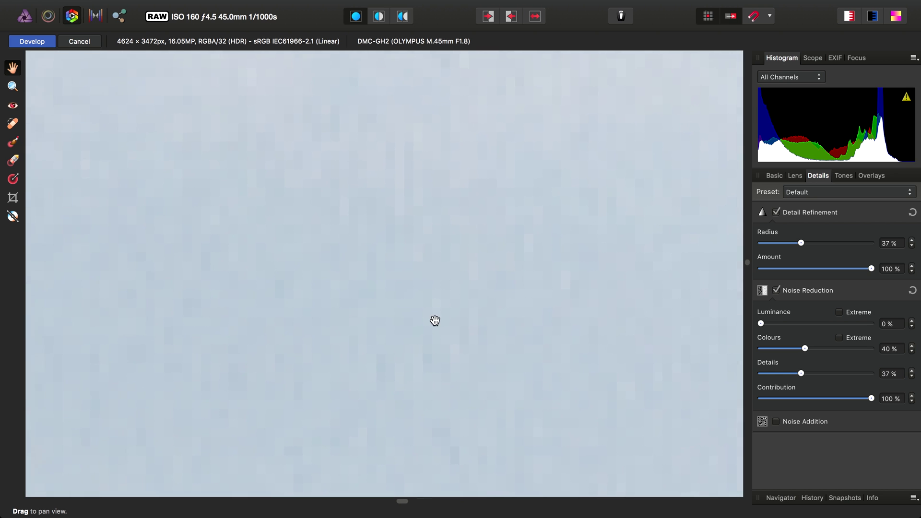
scroll(295, 291, up, 1)
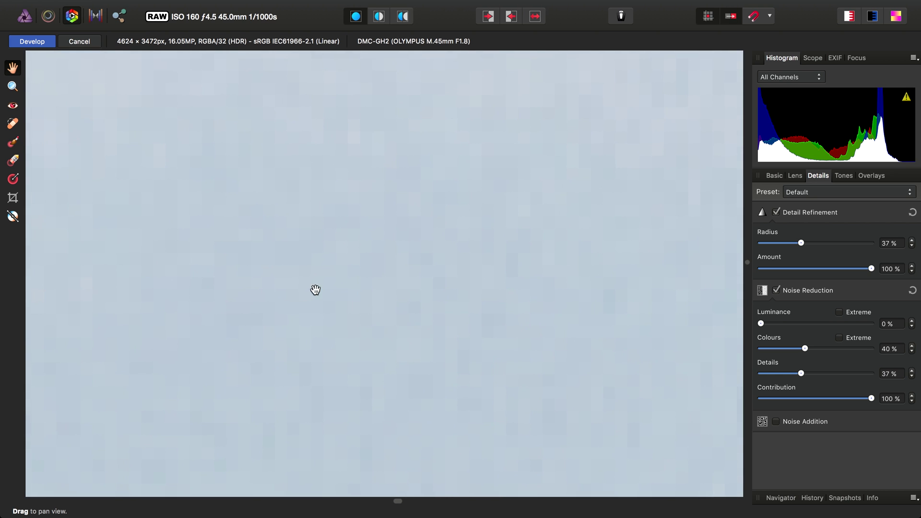
scroll(292, 293, up, 1)
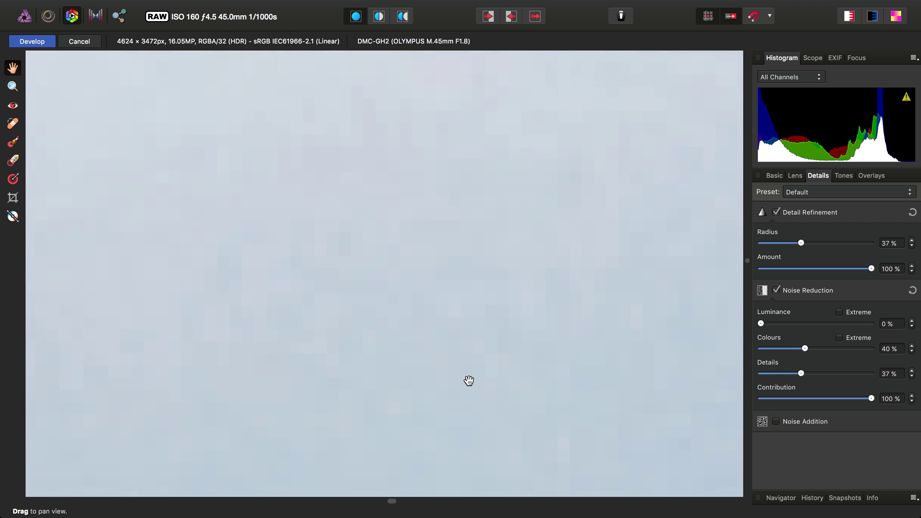
scroll(373, 243, up, 1)
drag(384, 238, 269, 383)
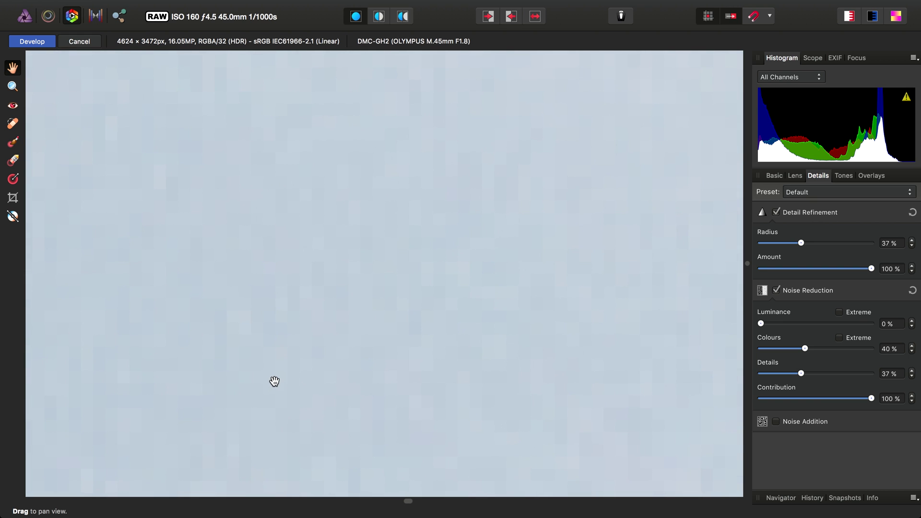
scroll(425, 244, down, 1)
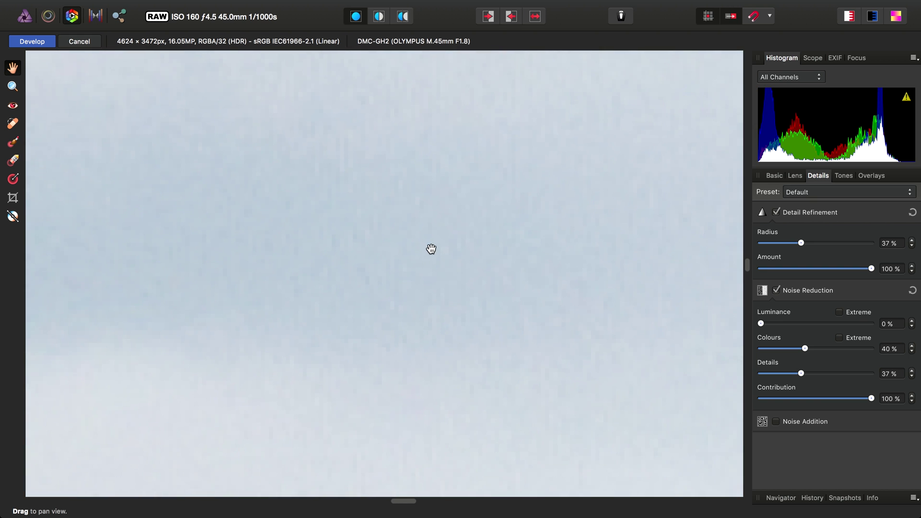
drag(771, 324, 838, 324)
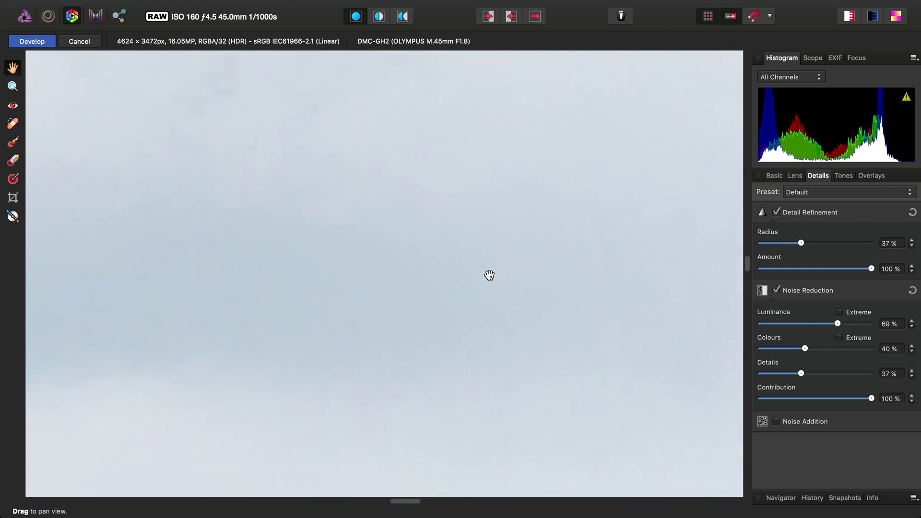
scroll(248, 203, right, 5)
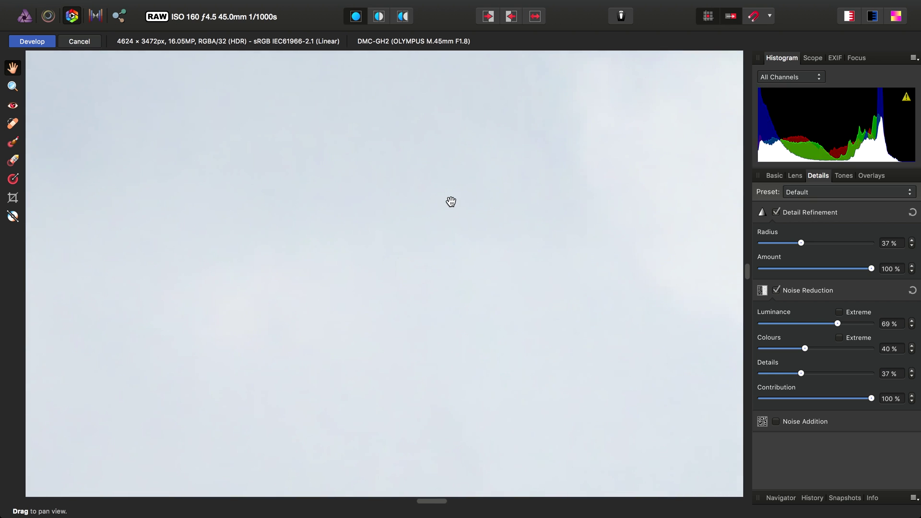
scroll(502, 257, right, 7)
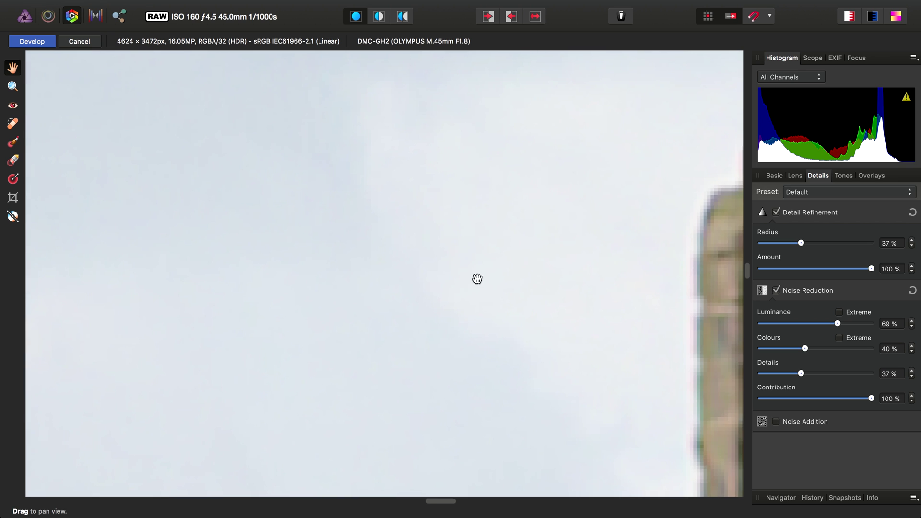
scroll(383, 308, down, 10)
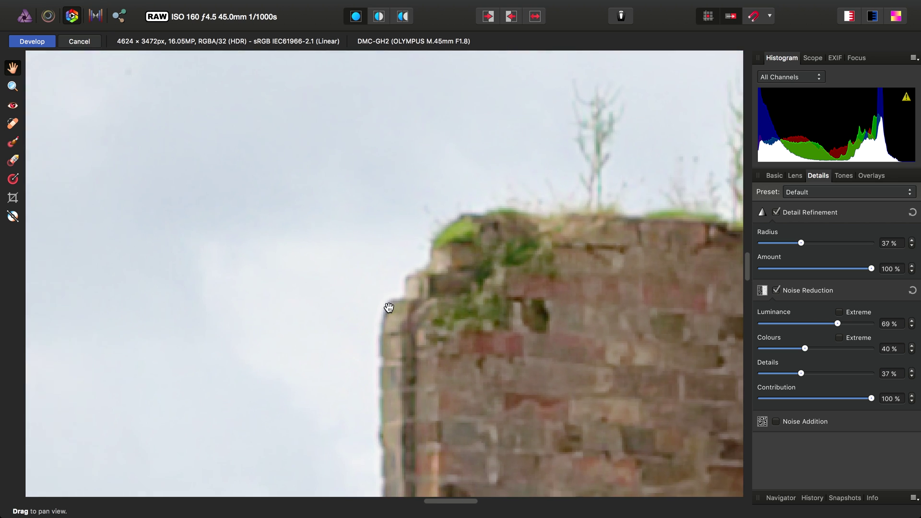
scroll(379, 356, right, 10)
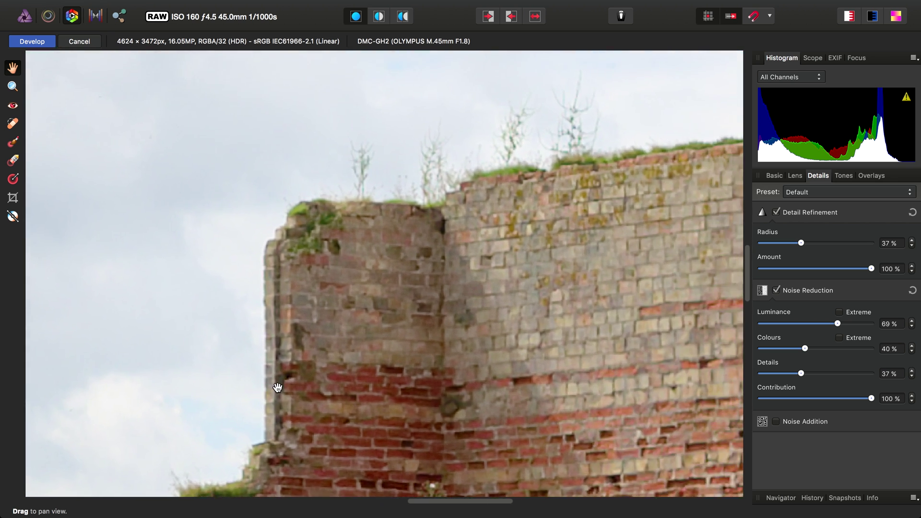
scroll(390, 294, down, 3)
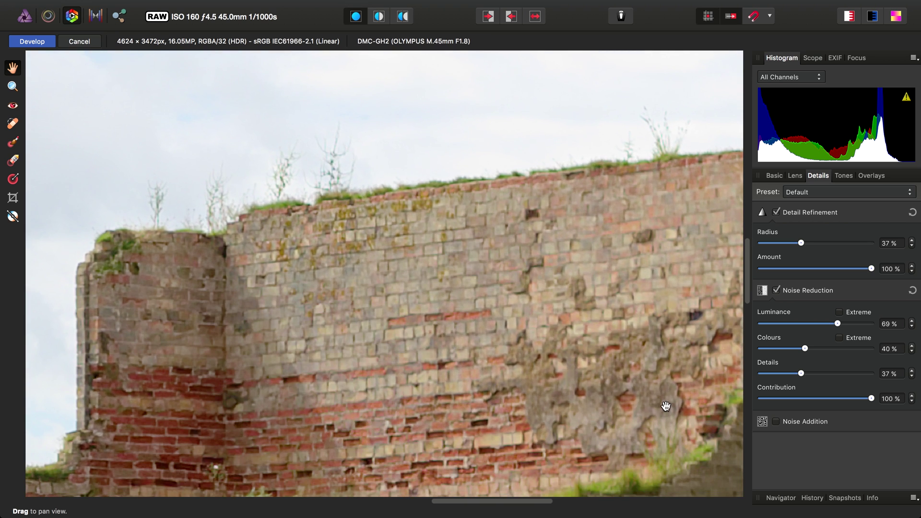
- Enable Noise Addition with an intensity of 8 %
click(776, 423)
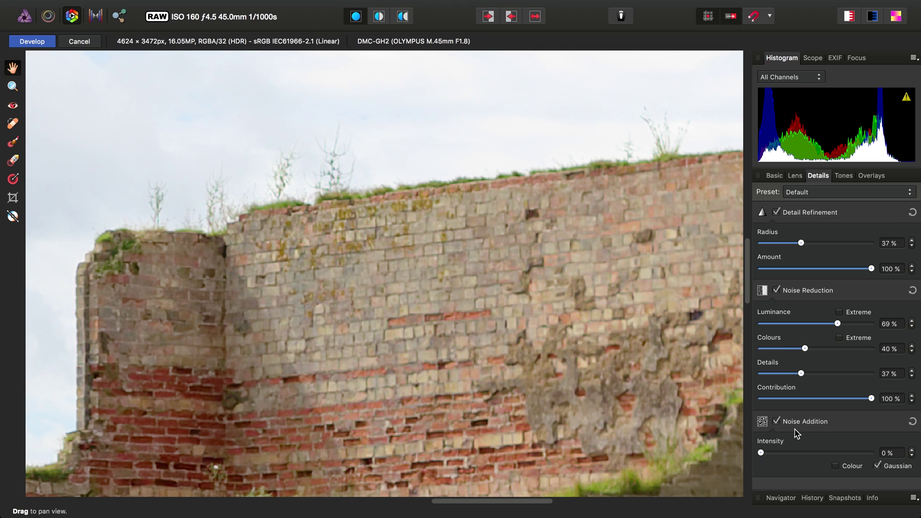
click(913, 451)
click(912, 451)
click(912, 451)
click(912, 450)
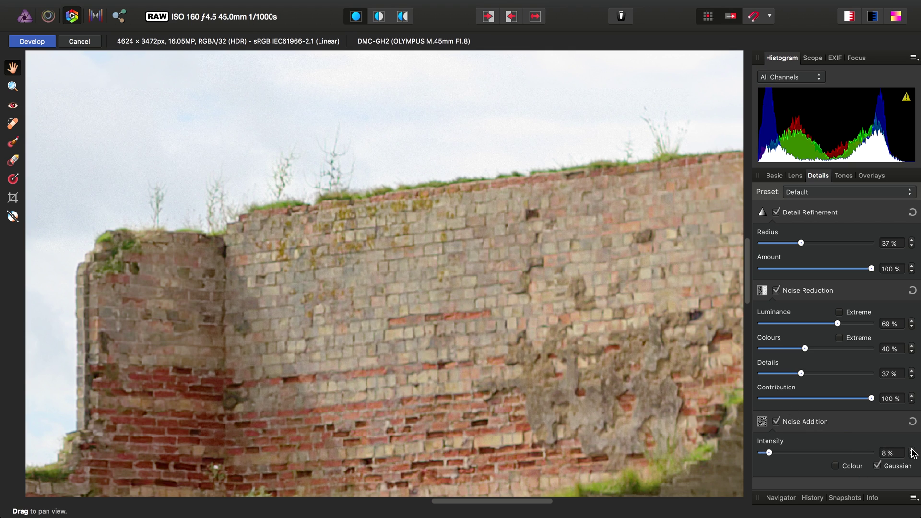
click(912, 450)
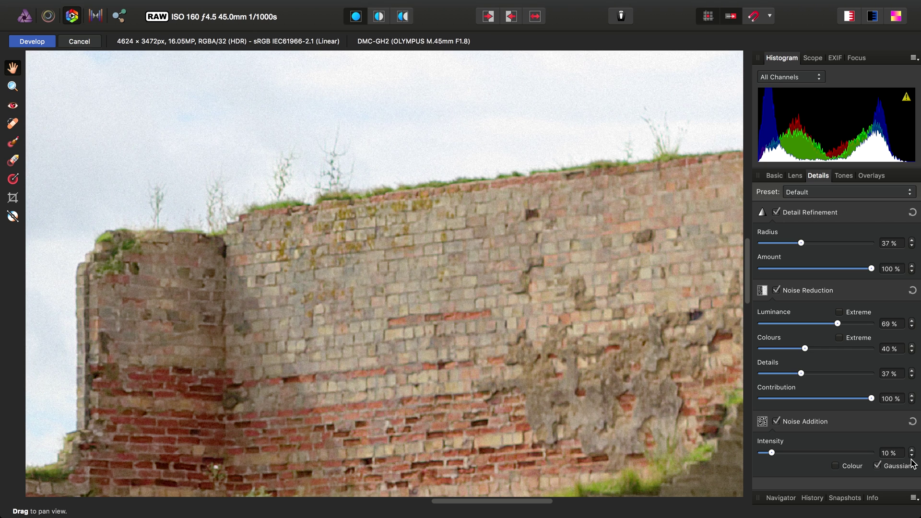
click(912, 456)
- Examine the added grain across the blue sky, the ruin's walls and the clouds beside the tree
drag(576, 104, 469, 323)
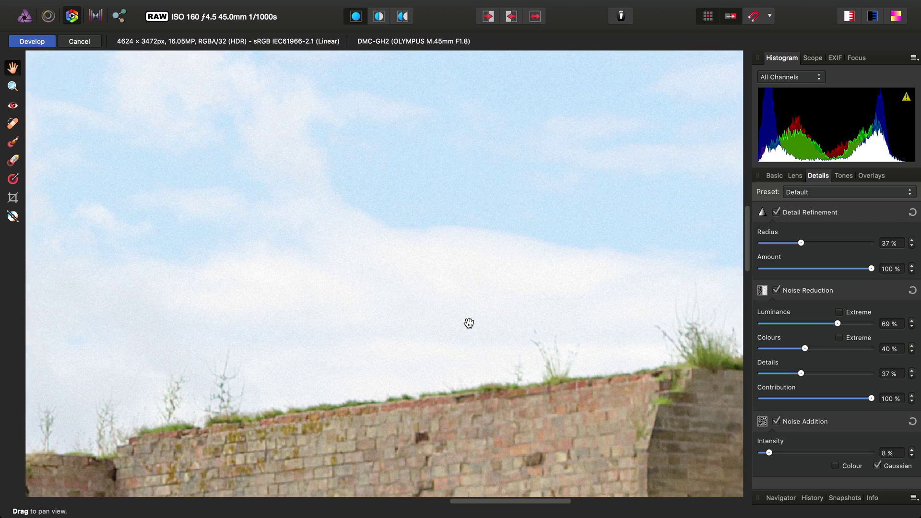
drag(522, 244, 401, 284)
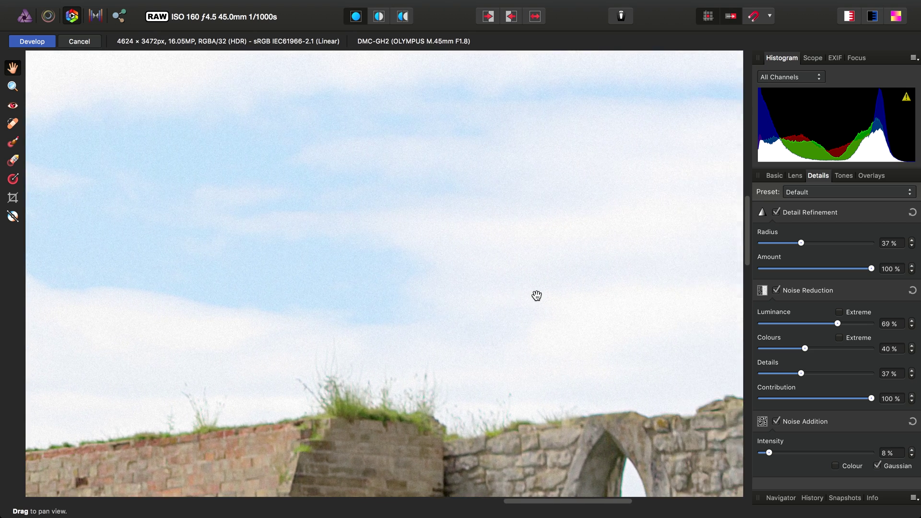
scroll(537, 296, down, 5)
scroll(536, 295, left, 4)
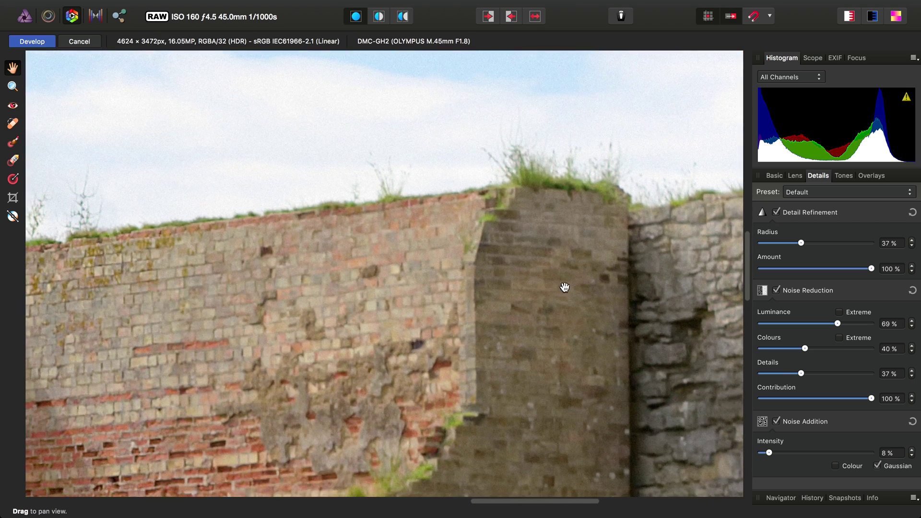
scroll(565, 287, down, 3)
scroll(564, 287, left, 4)
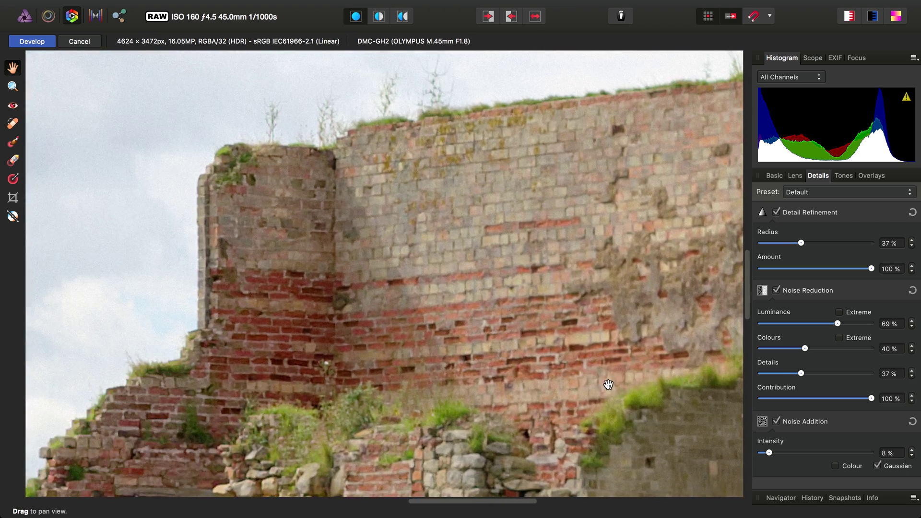
scroll(608, 385, left, 8)
scroll(609, 384, down, 2)
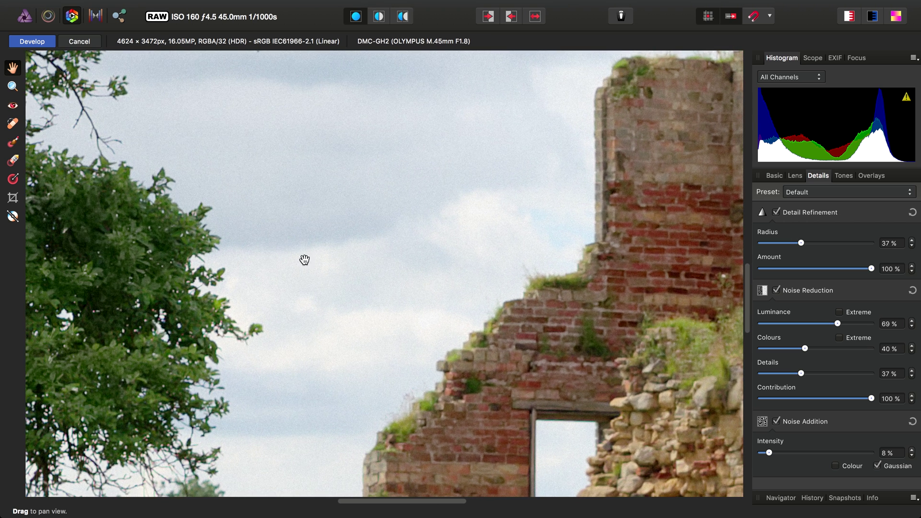
- Reduce the Noise Addition intensity to 5 % and check the grain in the clouds and blue sky
click(912, 457)
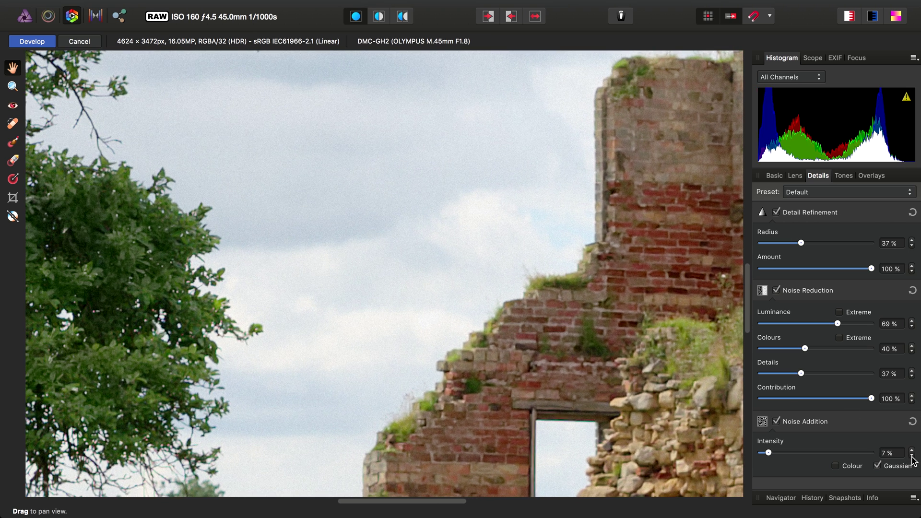
click(913, 456)
click(912, 456)
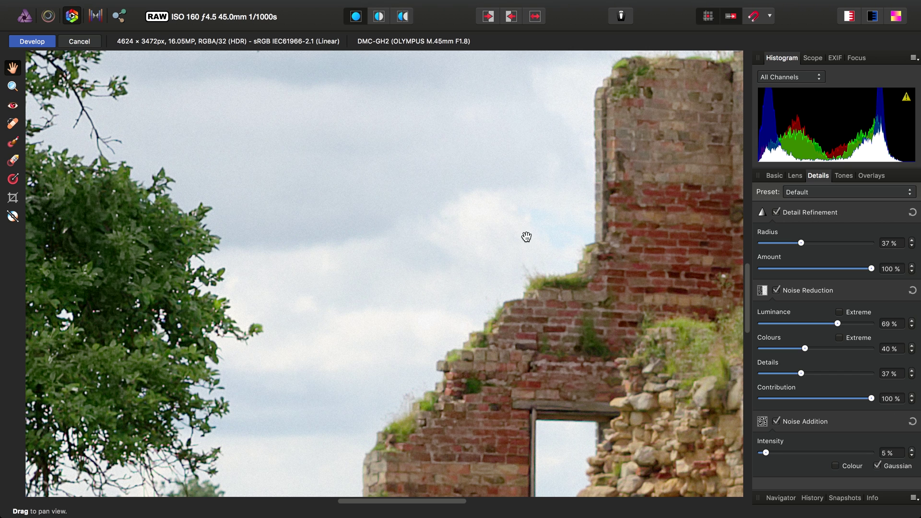
drag(504, 218, 465, 375)
drag(344, 175, 505, 329)
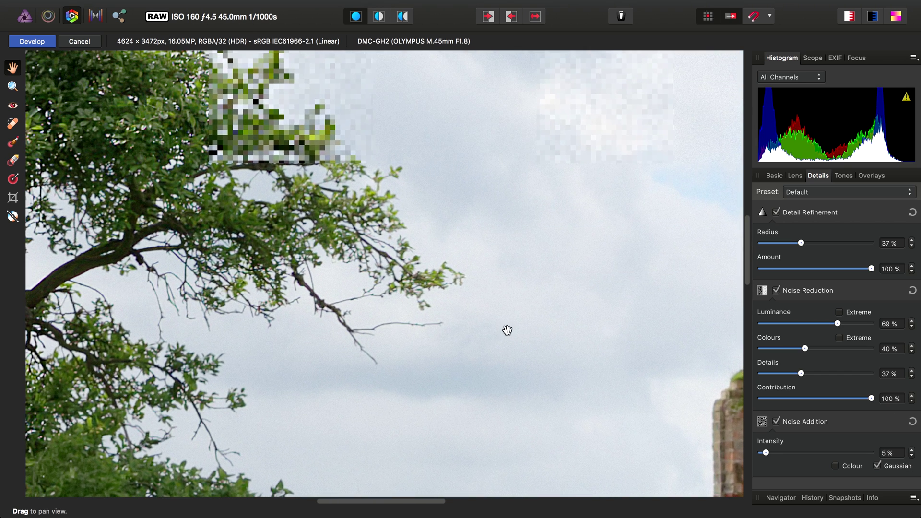
drag(523, 201, 151, 289)
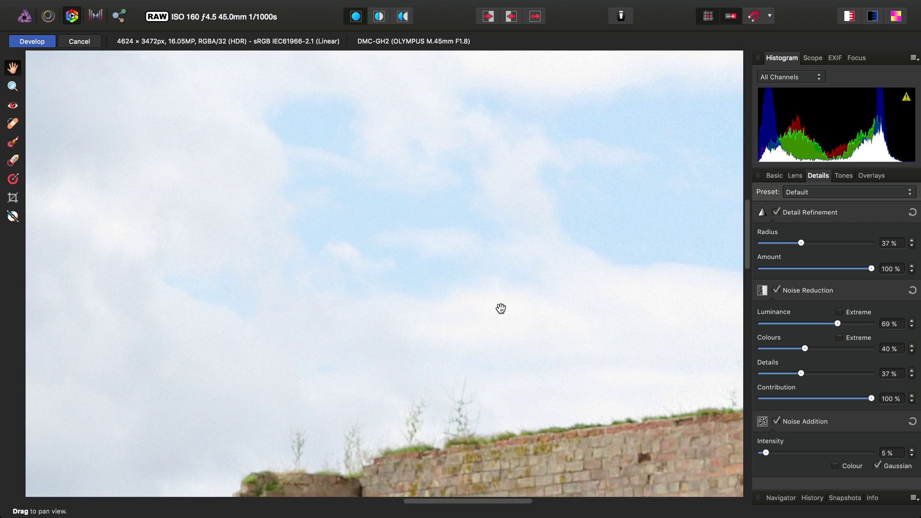
drag(500, 309, 269, 275)
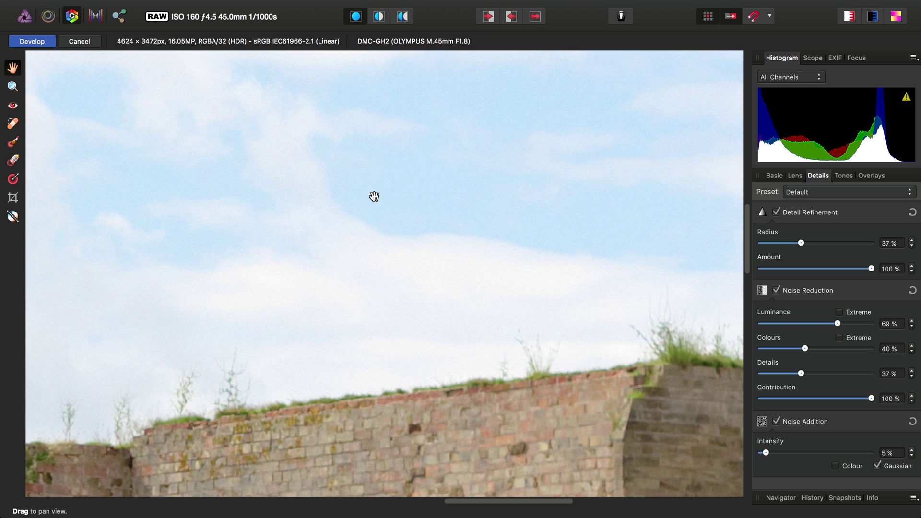
- Develop the RAW photo and inspect the ruin's brickwork, the tree and the sky in the developed image
key(super+0)
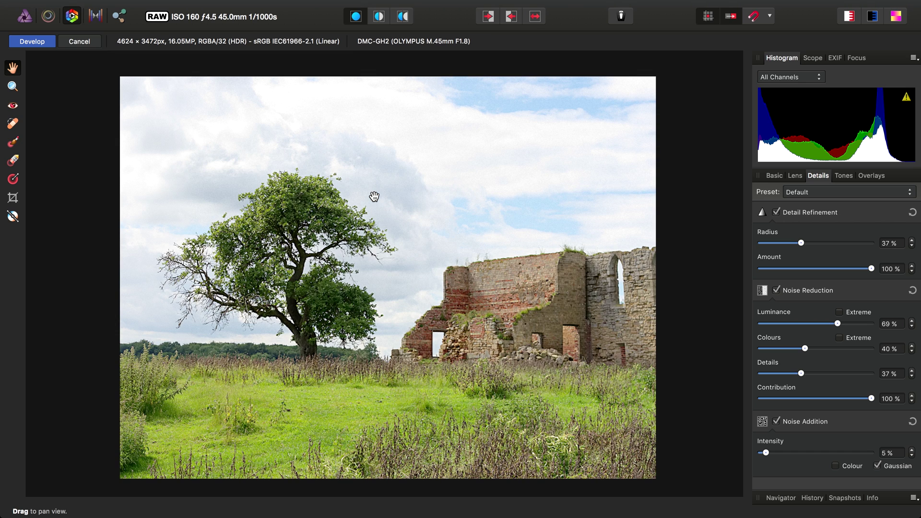
click(30, 43)
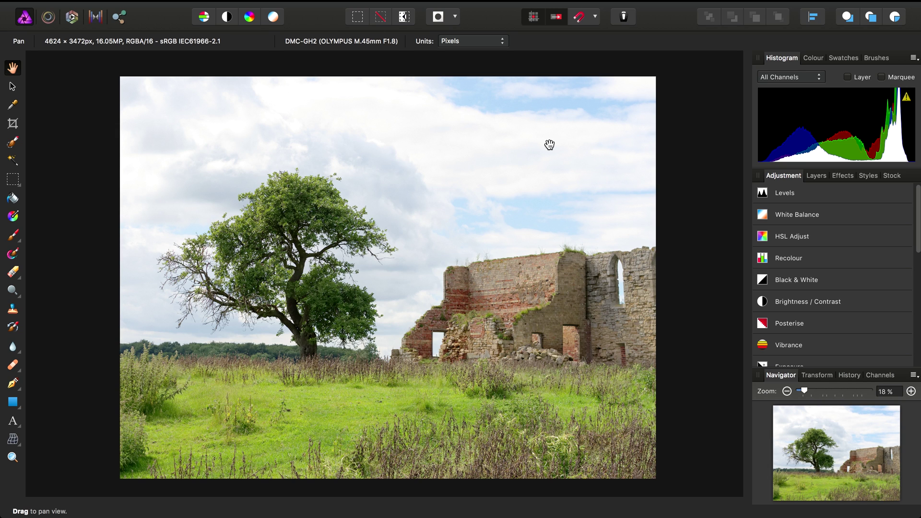
scroll(476, 287, up, 10)
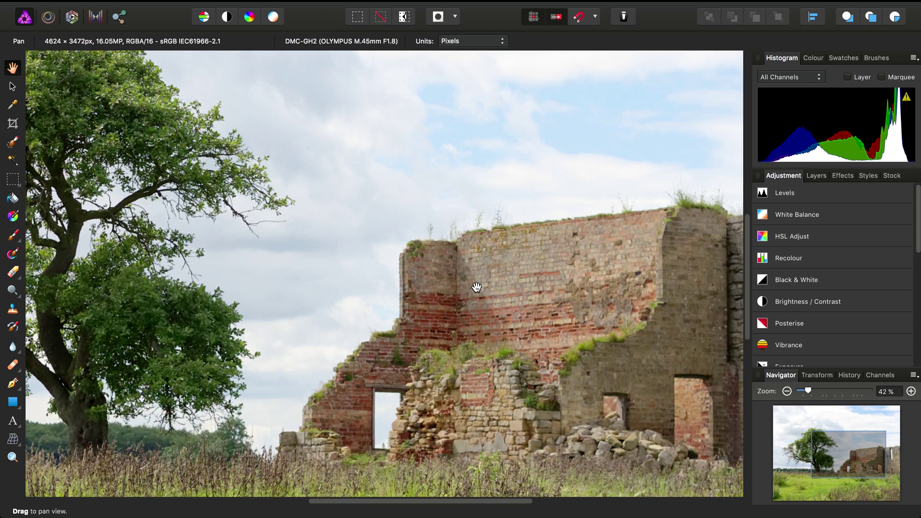
scroll(483, 337, right, 5)
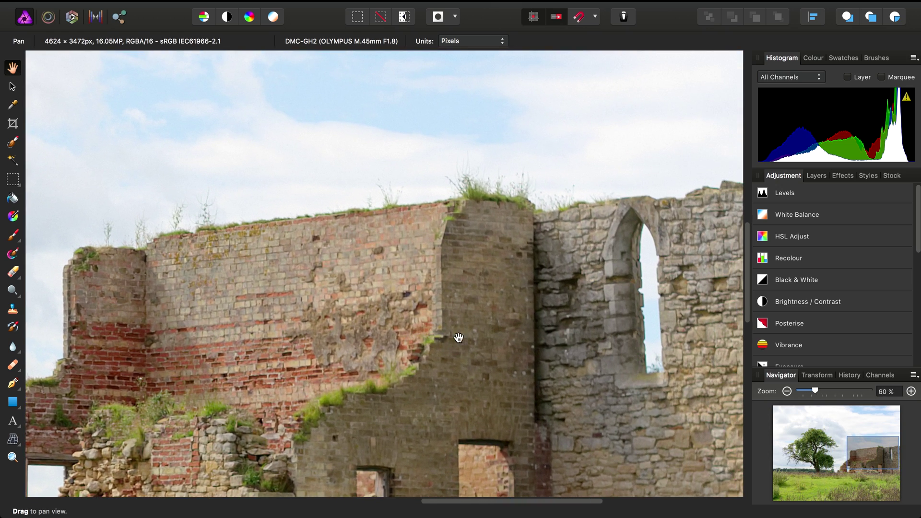
drag(574, 310, 464, 302)
scroll(464, 301, left, 10)
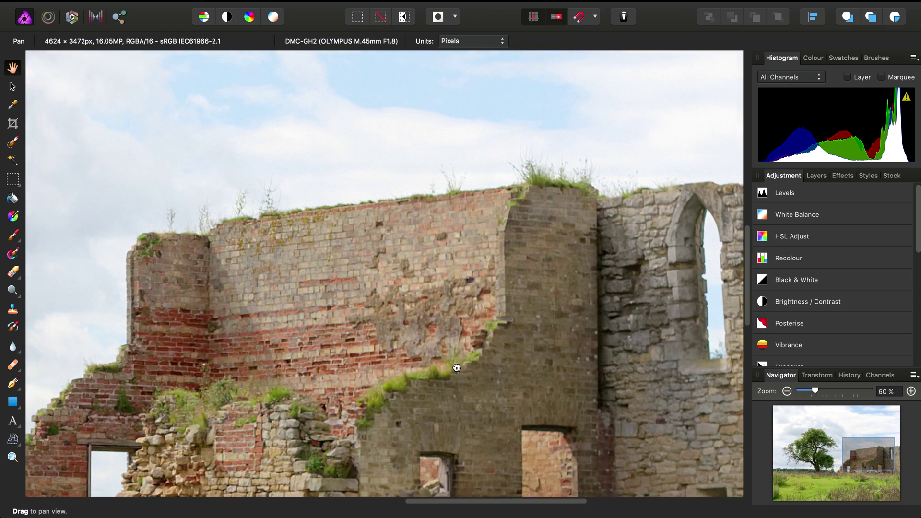
scroll(456, 367, down, 5)
scroll(543, 341, up, 5)
scroll(543, 341, left, 5)
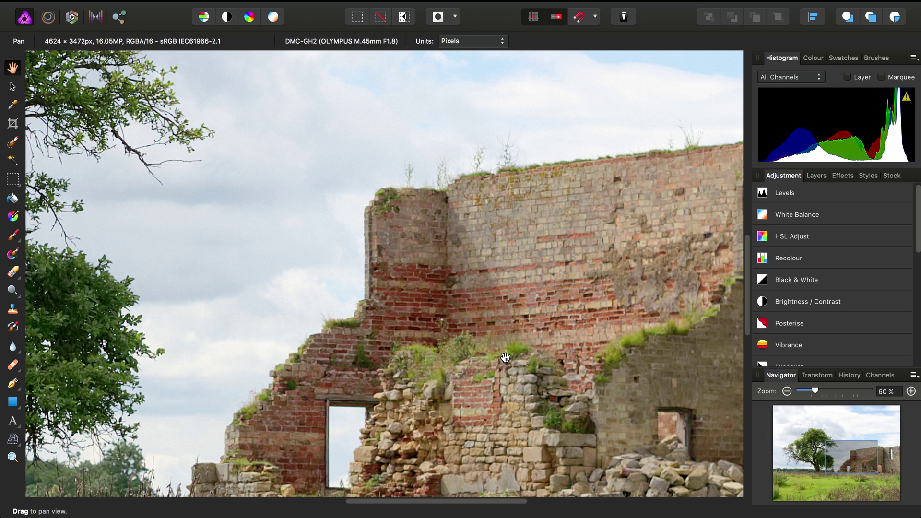
key(super+0)
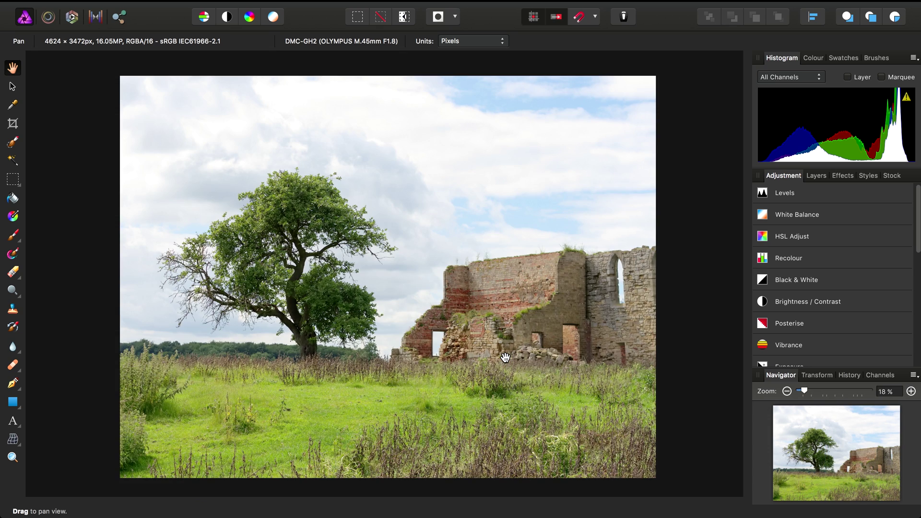